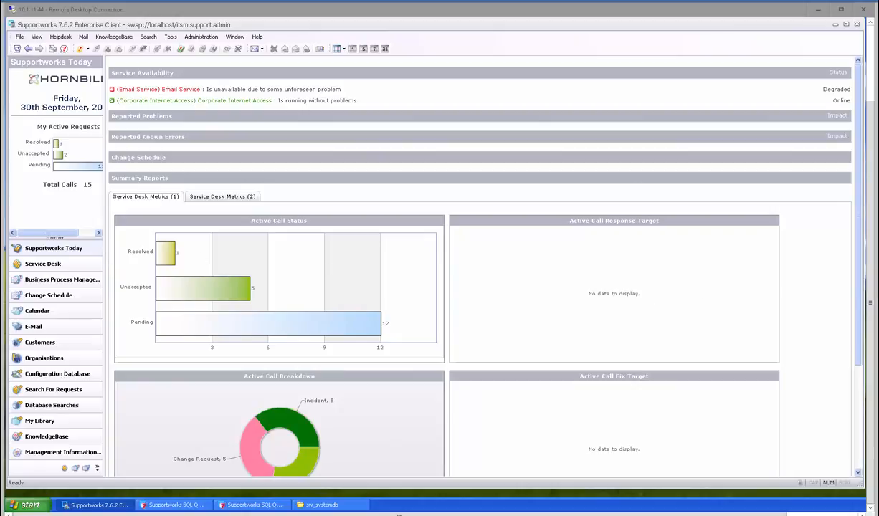
- Open the Dashboard and Trending view and resize its navigation list to show the administration activities
{"action": "left_click", "coordinate": [60, 240]}
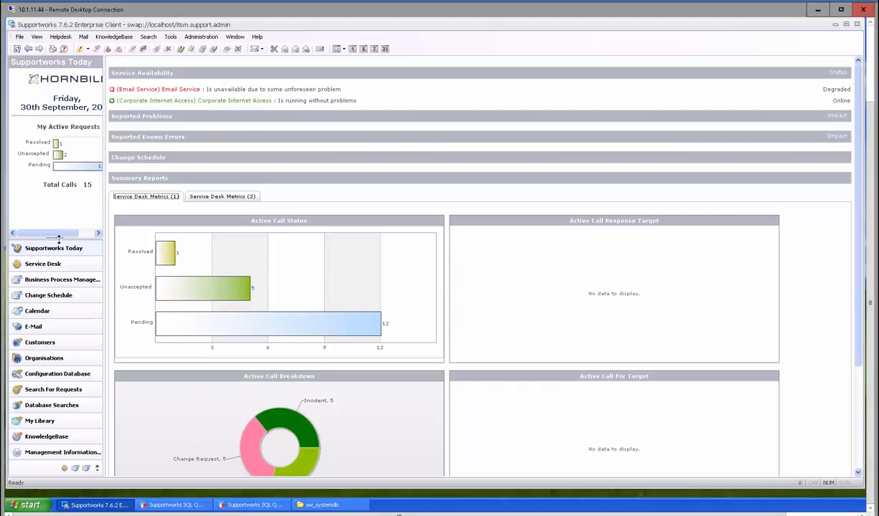
{"action": "left_click_drag", "start_coordinate": [64, 219], "coordinate": [63, 171]}
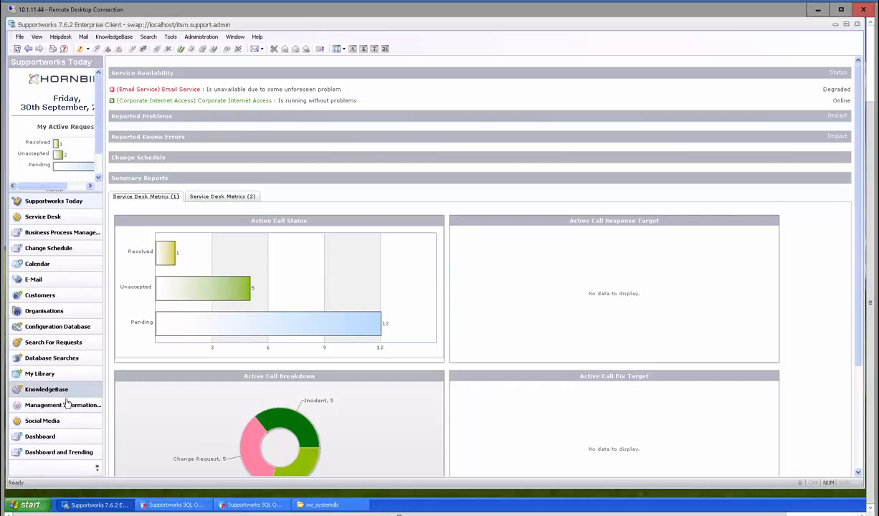
{"action": "left_click", "coordinate": [85, 453]}
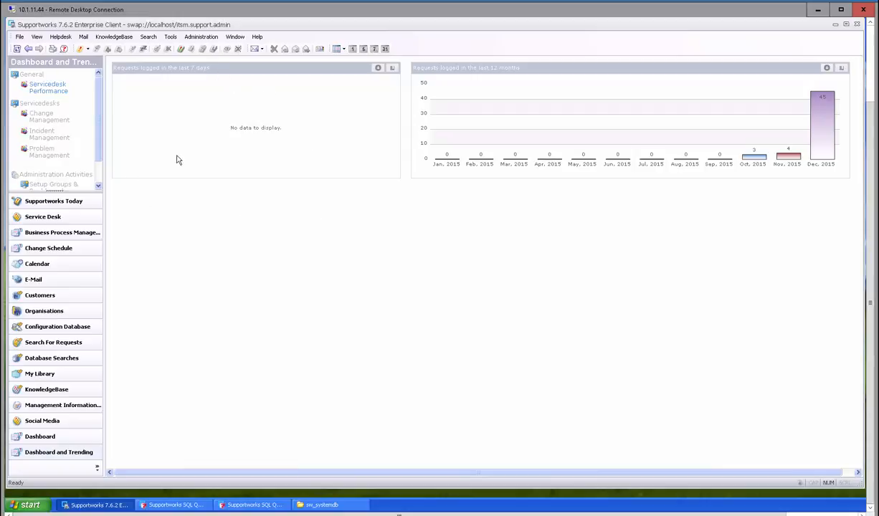
{"action": "left_click_drag", "start_coordinate": [51, 191], "coordinate": [53, 217]}
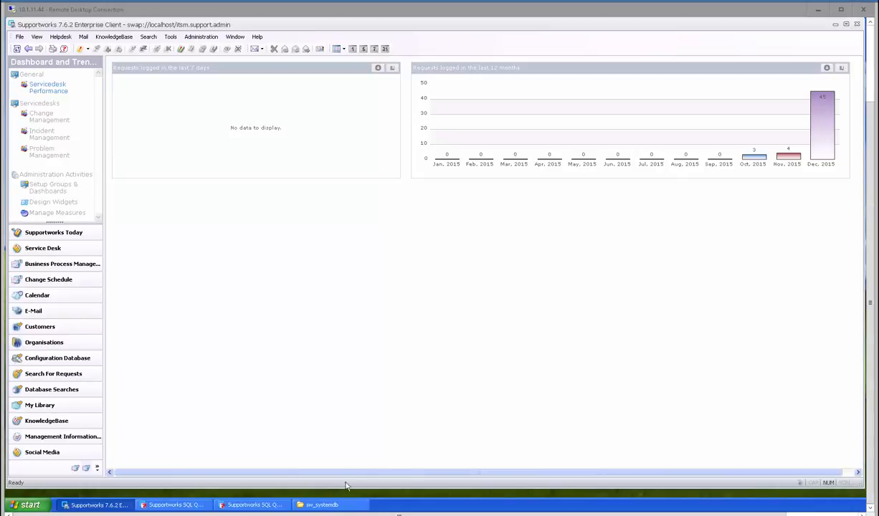
- Examine the dashboard table files in the sw_systemdb folder and the query results for h_dashboard_boards and h_dashboard_measures
{"action": "left_click", "coordinate": [331, 505]}
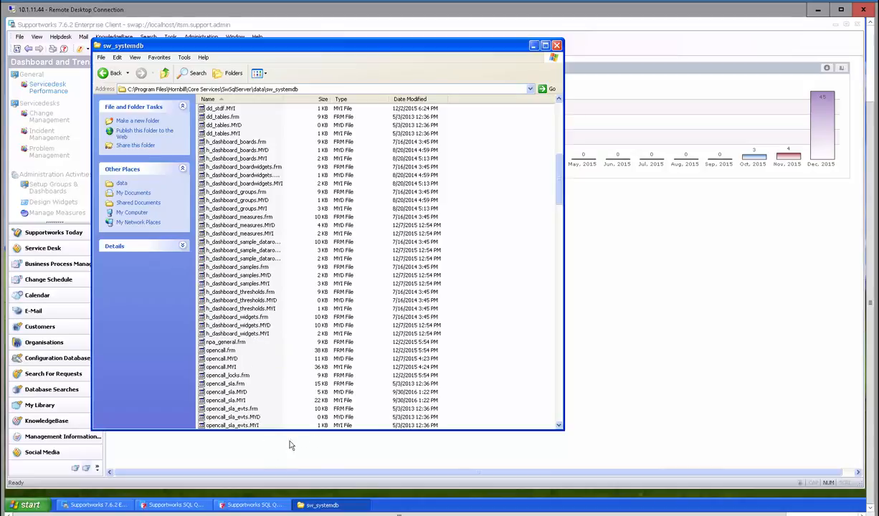
{"action": "left_click", "coordinate": [251, 506]}
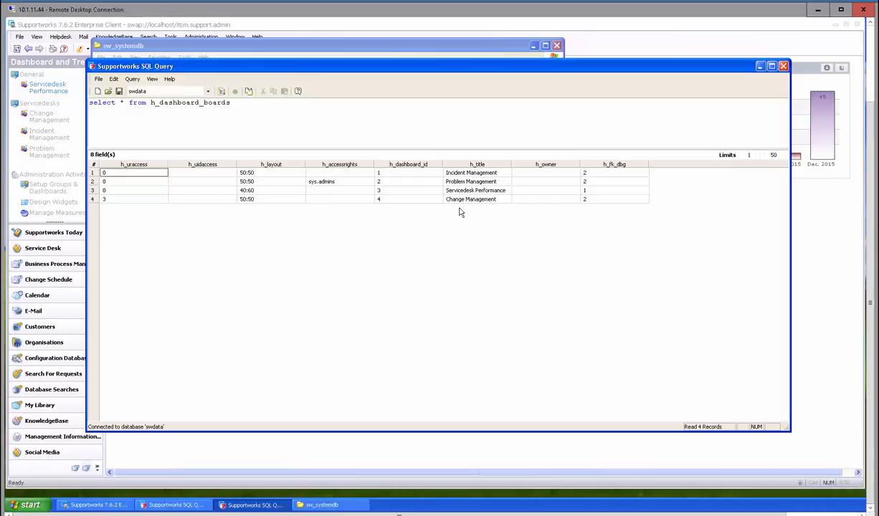
{"action": "left_click", "coordinate": [189, 508]}
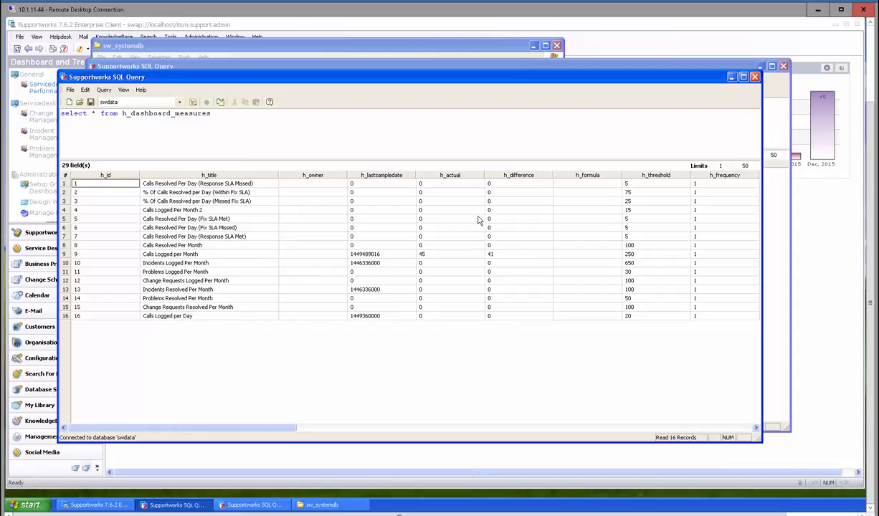
- Open the Manage Measures list in Supportworks and compare it with the h_dashboard_measures query results
{"action": "left_click", "coordinate": [809, 299]}
{"action": "left_click", "coordinate": [46, 215]}
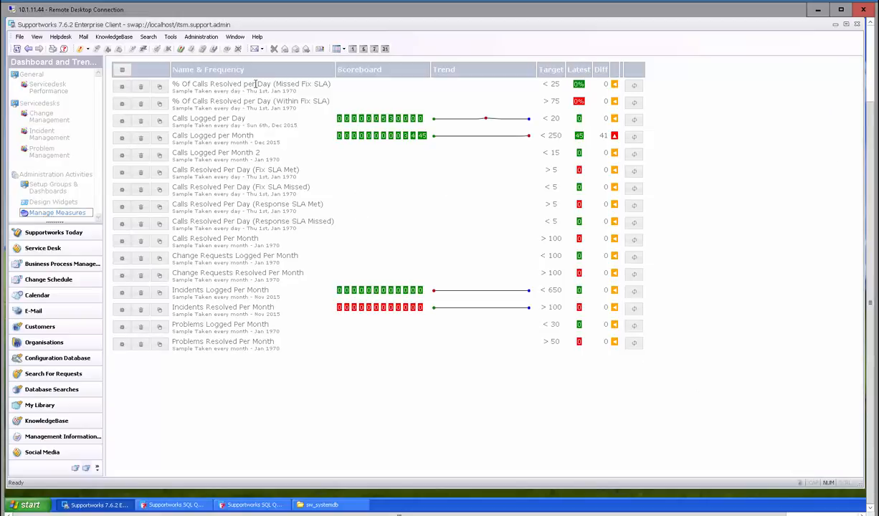
{"action": "left_click", "coordinate": [176, 505]}
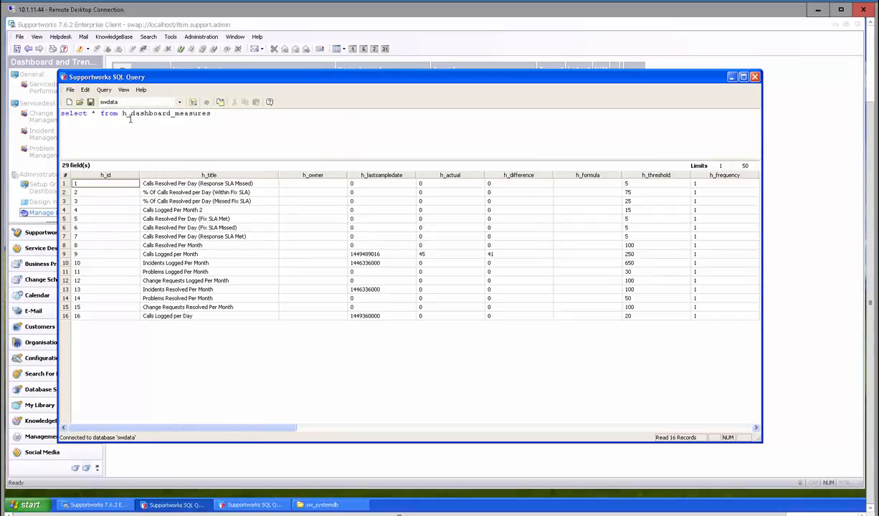
{"action": "left_click", "coordinate": [48, 201]}
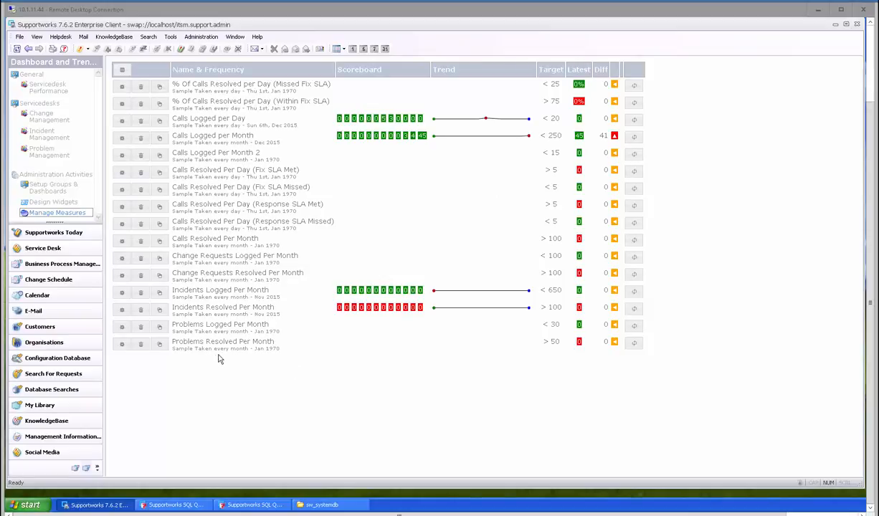
- Open the properties of the All Cache Database Rights security profile
{"action": "left_click", "coordinate": [208, 37]}
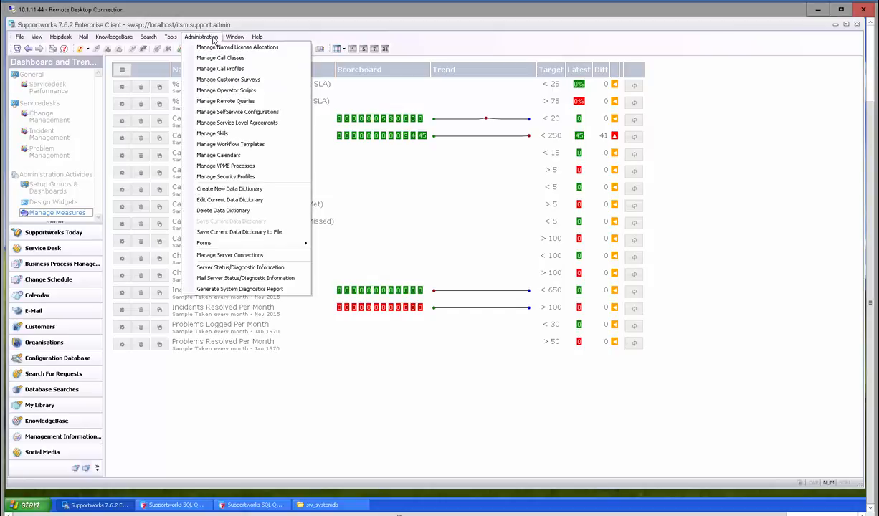
{"action": "left_click", "coordinate": [231, 177]}
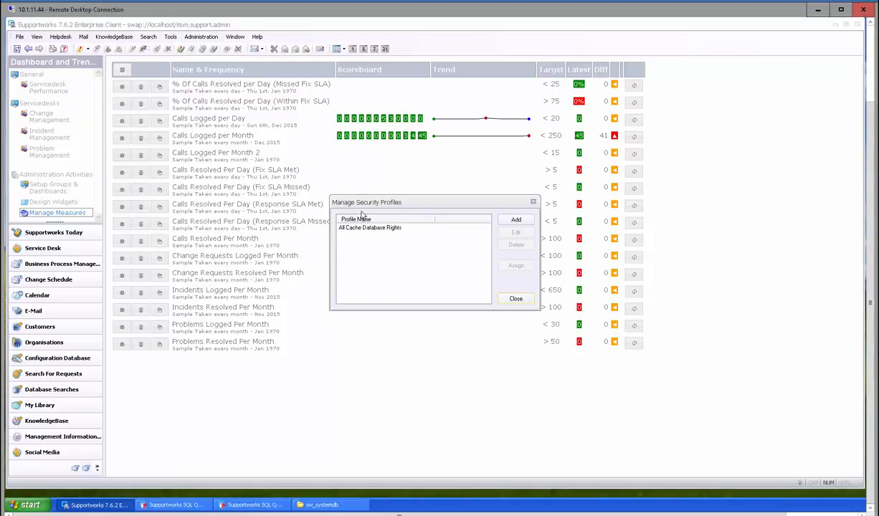
{"action": "left_click", "coordinate": [370, 229]}
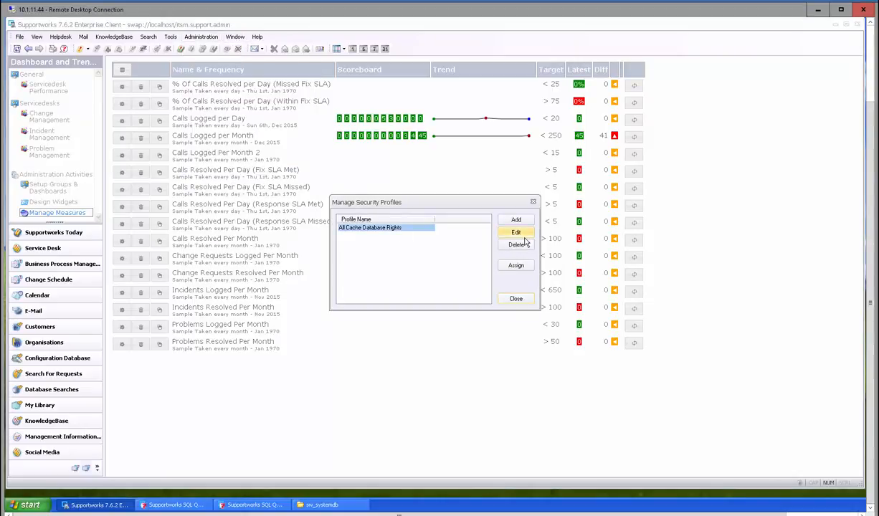
{"action": "left_click", "coordinate": [517, 232]}
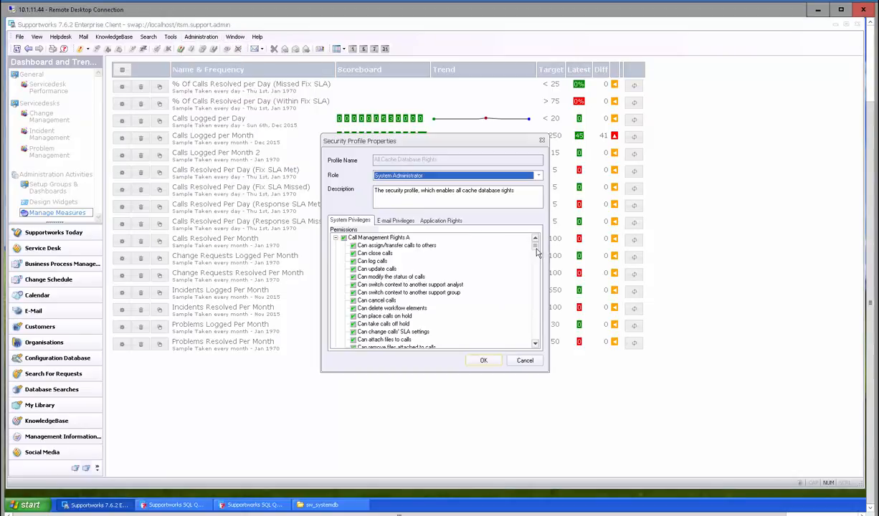
- Review the Cache Database Management Rights for the h_dashboard tables, then close the security profile dialogs
{"action": "left_click_drag", "start_coordinate": [536, 250], "coordinate": [531, 339]}
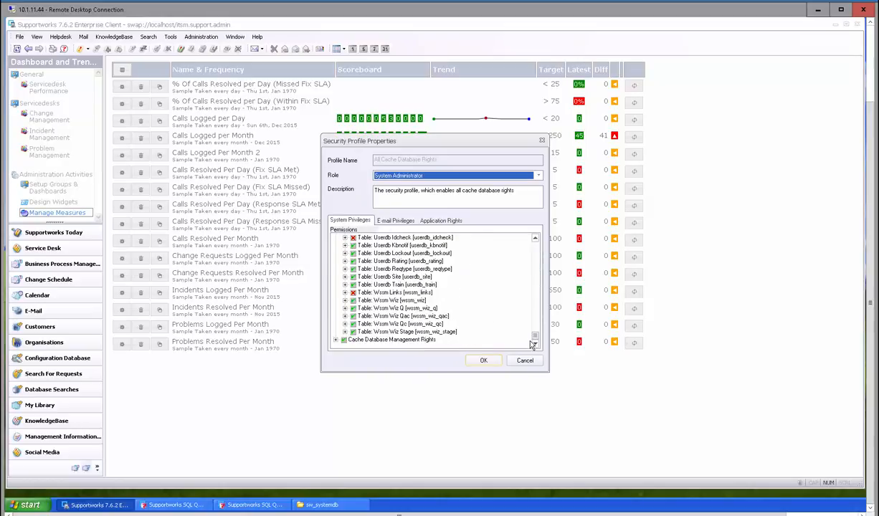
{"action": "left_click", "coordinate": [390, 341]}
{"action": "left_click", "coordinate": [335, 340]}
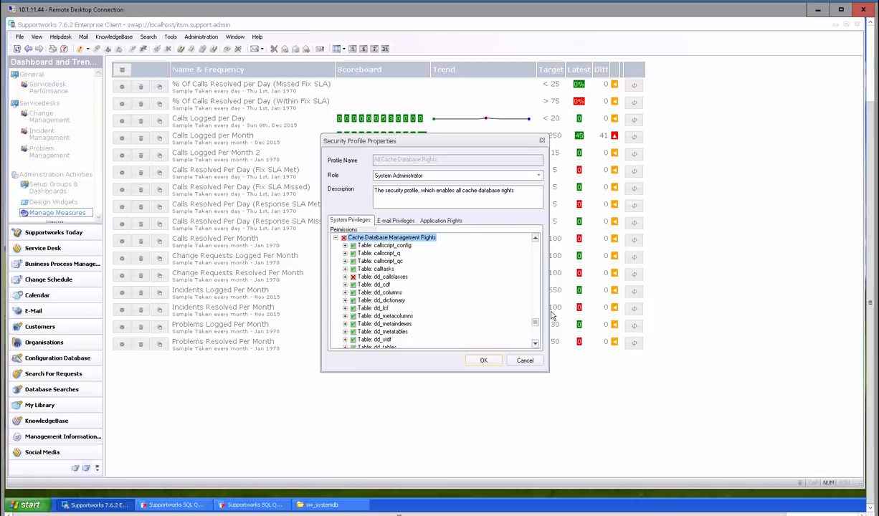
{"action": "scroll", "coordinate": [537, 326], "scroll_direction": "down", "scroll_amount": 2}
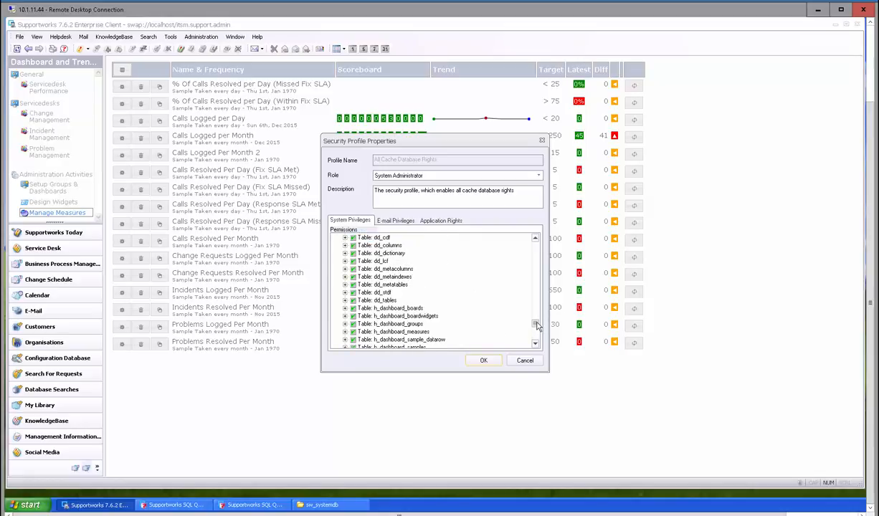
{"action": "scroll", "coordinate": [517, 330], "scroll_direction": "down", "scroll_amount": 1}
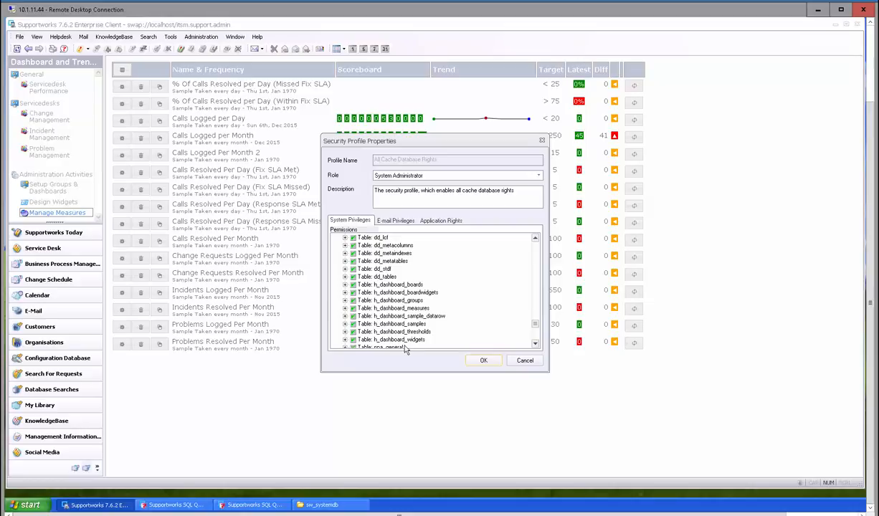
{"action": "left_click", "coordinate": [484, 360]}
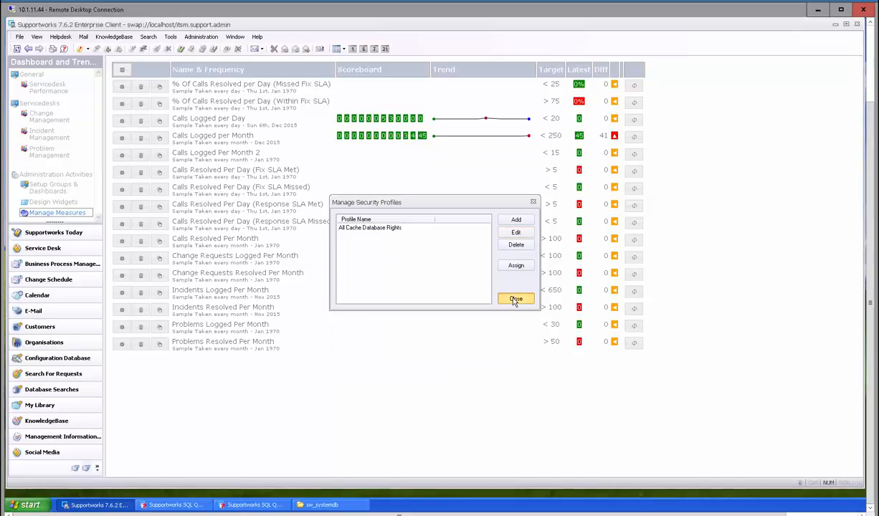
{"action": "left_click", "coordinate": [515, 299]}
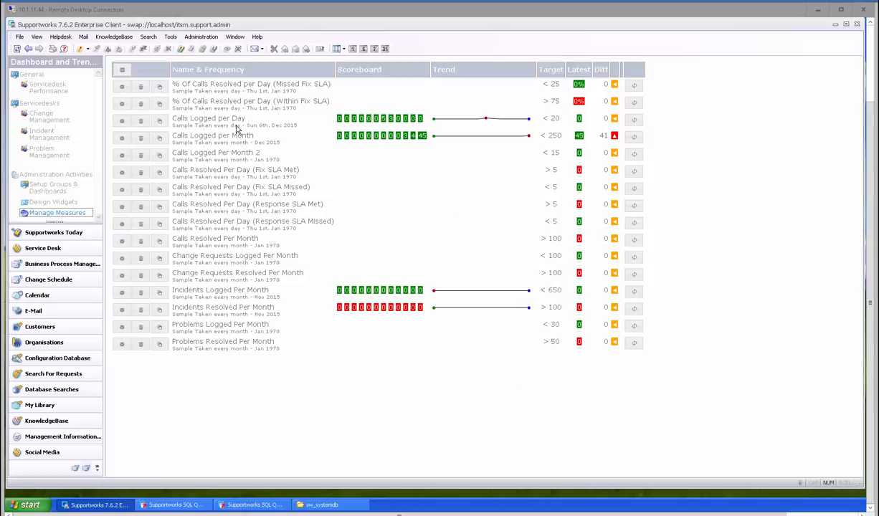
- Duplicate the Calls Logged per Day measure, replace "(copy)" in its name with a first name, check its data settings and save it
{"action": "left_click", "coordinate": [162, 124]}
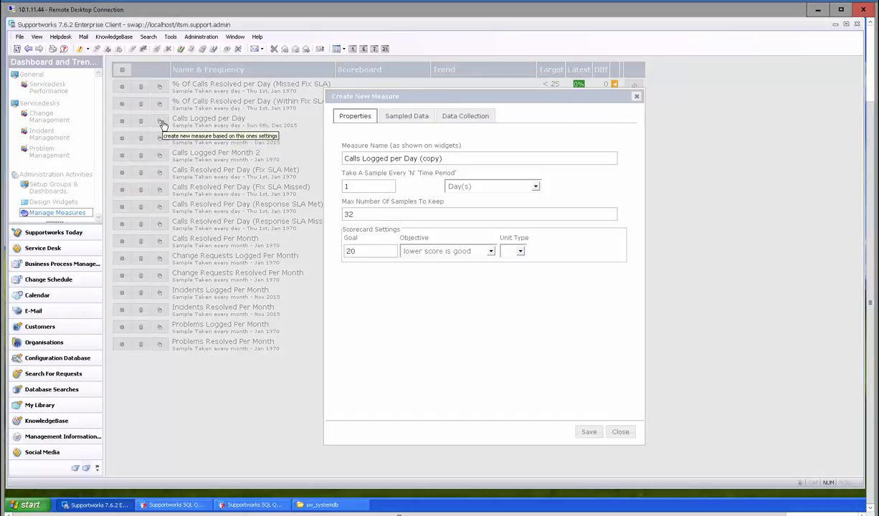
{"action": "left_click", "coordinate": [451, 159]}
{"action": "double_click", "coordinate": [428, 159]}
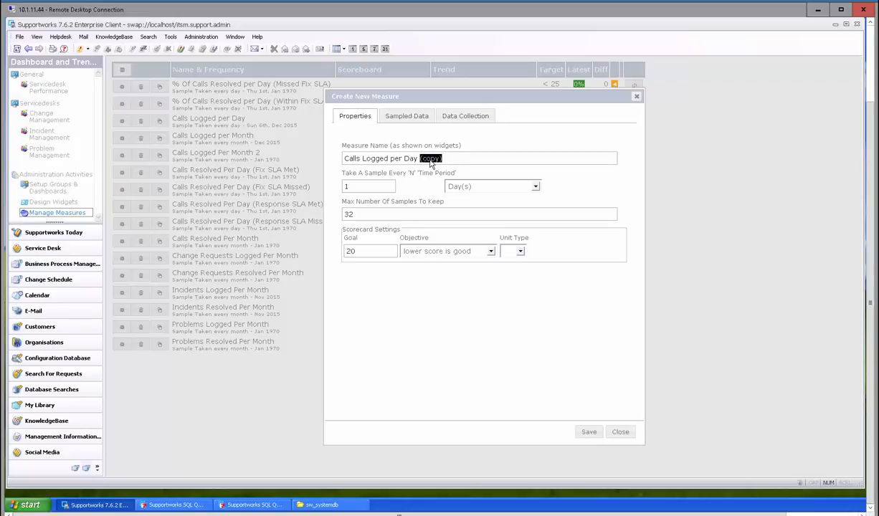
{"action": "type", "text": "Pam"}
{"action": "left_click", "coordinate": [405, 117]}
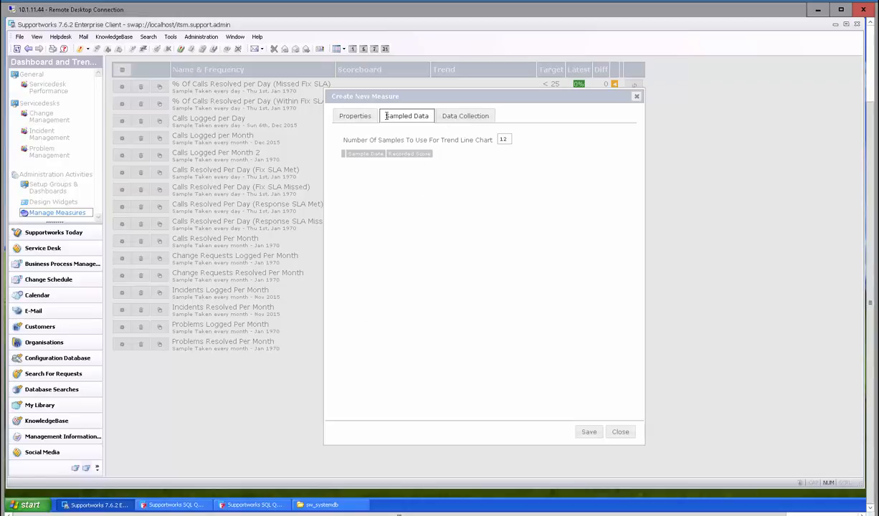
{"action": "left_click", "coordinate": [453, 117]}
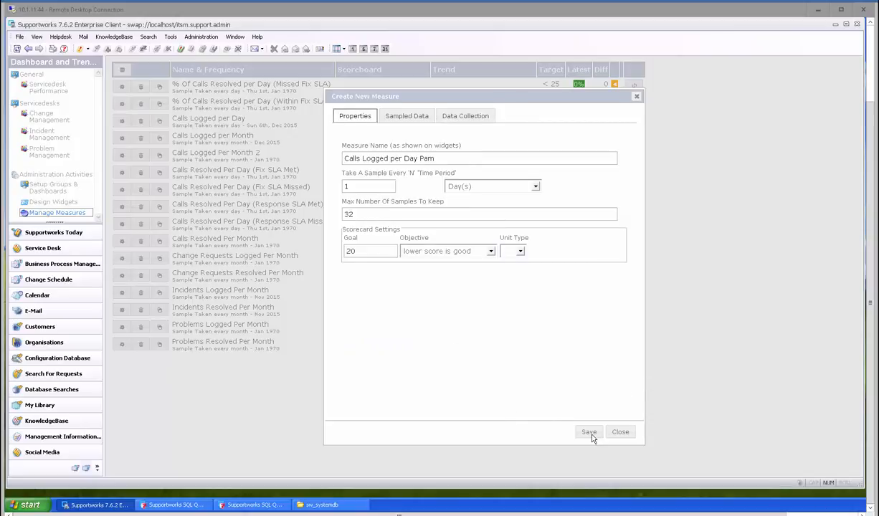
{"action": "left_click", "coordinate": [593, 435]}
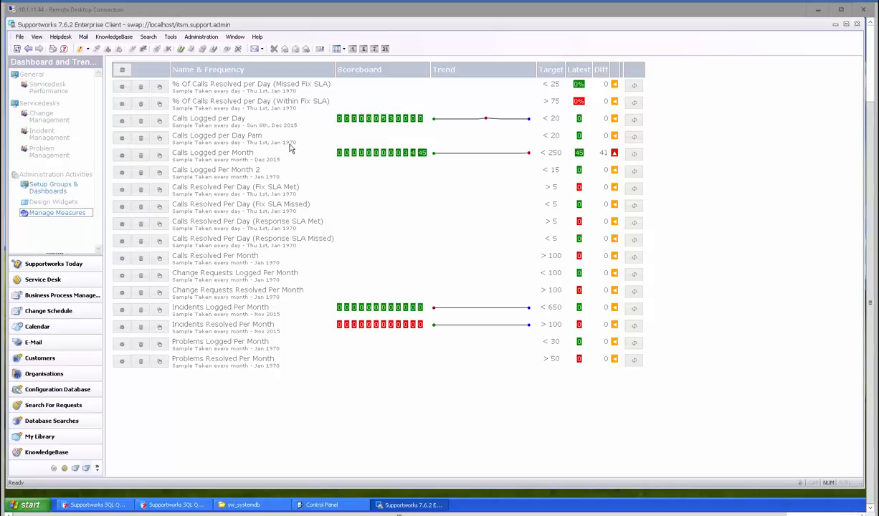
- Run the full backlog data collection for the duplicated Calls Logged per Day measure
{"action": "left_click", "coordinate": [634, 139]}
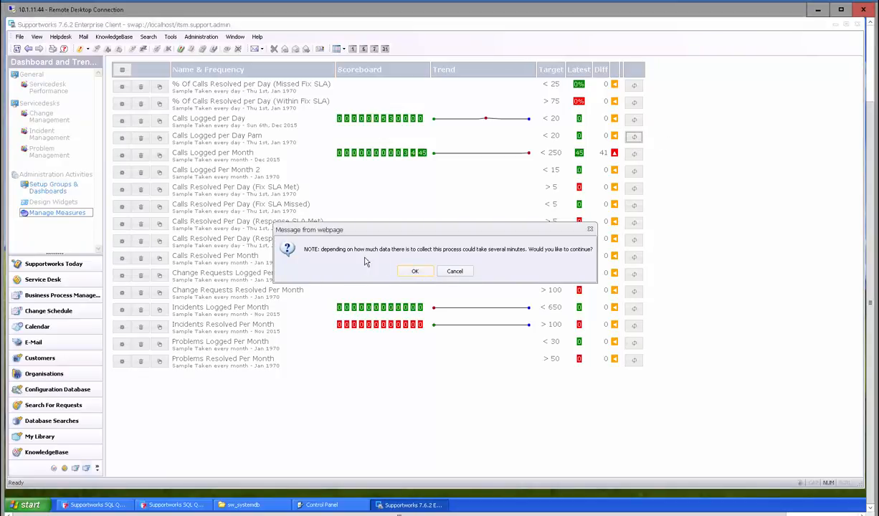
{"action": "left_click", "coordinate": [416, 271]}
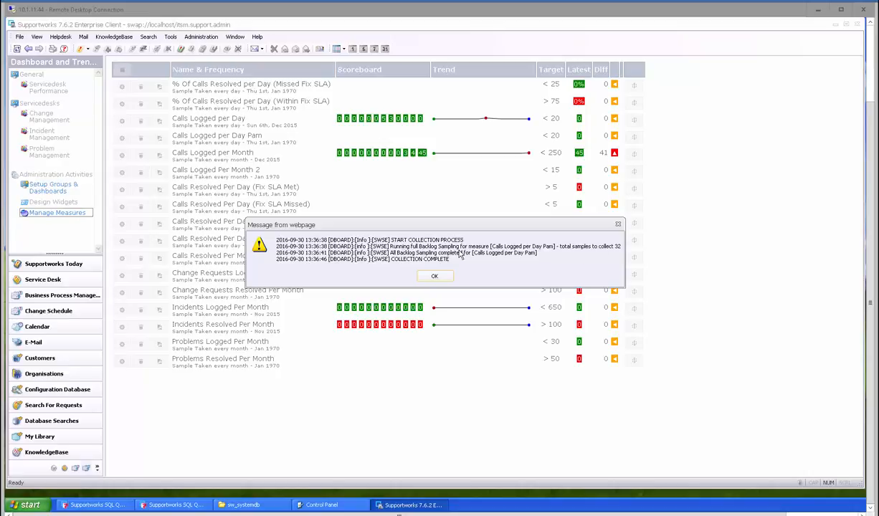
{"action": "left_click", "coordinate": [435, 276]}
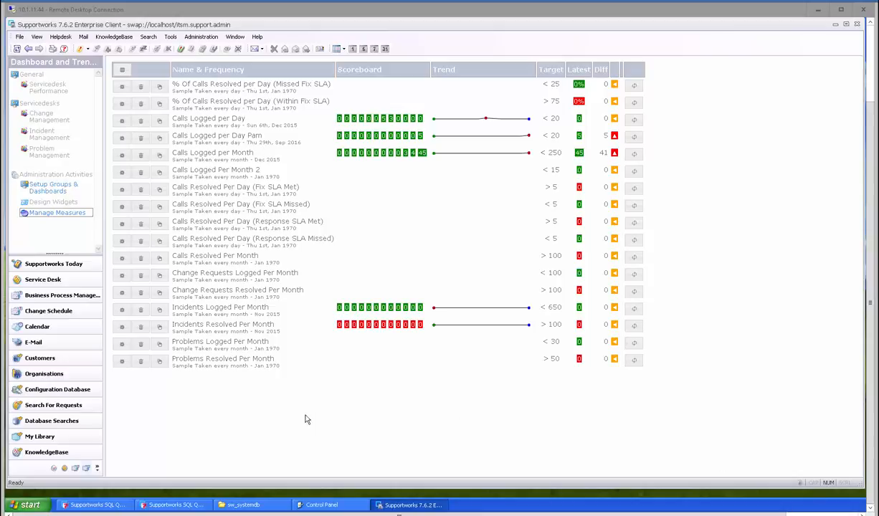
- Set the "Requests logged in the last 7 days" chart widget's measure to the duplicated Calls Logged per Day measure and save the widget
{"action": "left_click", "coordinate": [76, 204]}
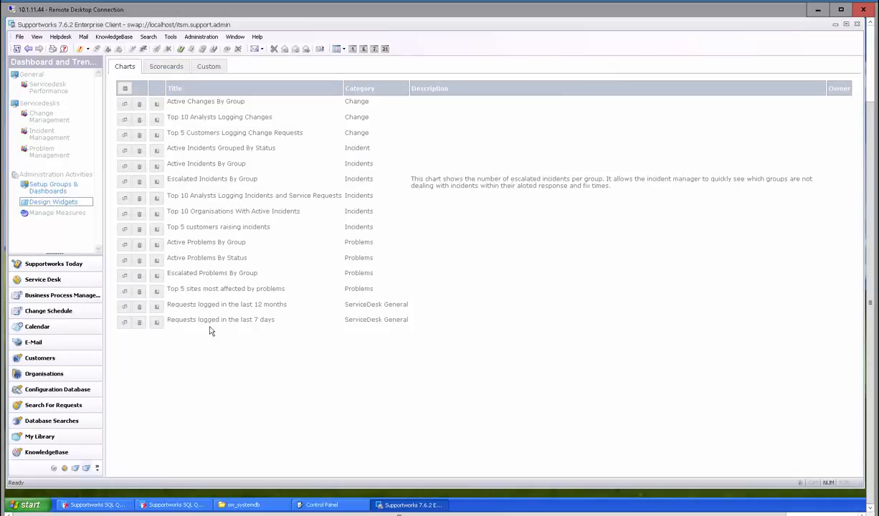
{"action": "left_click", "coordinate": [122, 323]}
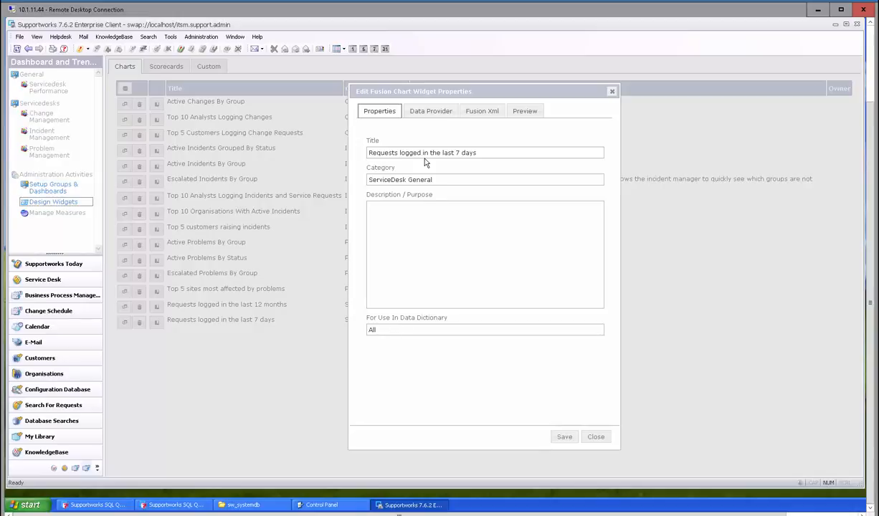
{"action": "left_click", "coordinate": [435, 115]}
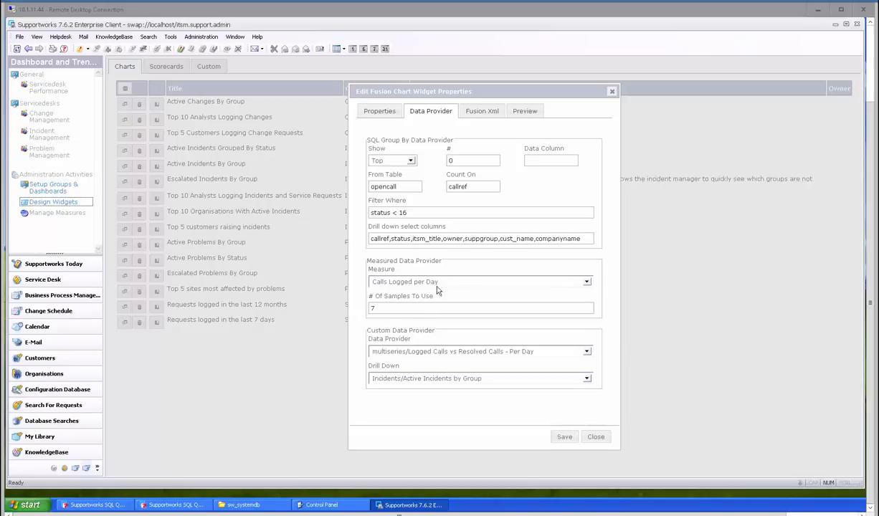
{"action": "left_click", "coordinate": [588, 282]}
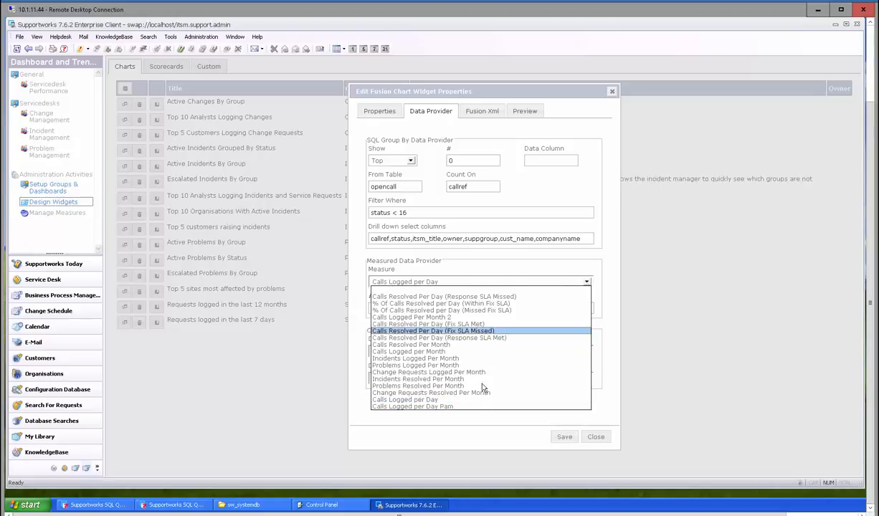
{"action": "left_click", "coordinate": [438, 406]}
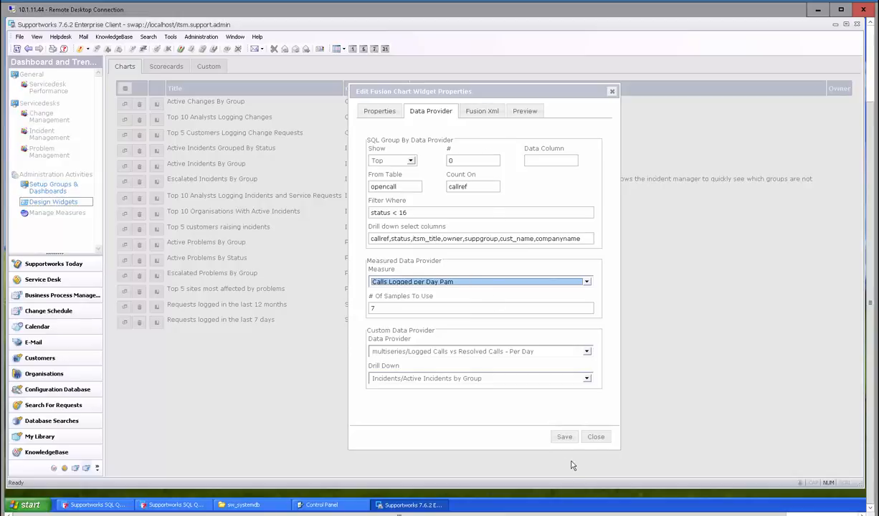
{"action": "left_click", "coordinate": [568, 439]}
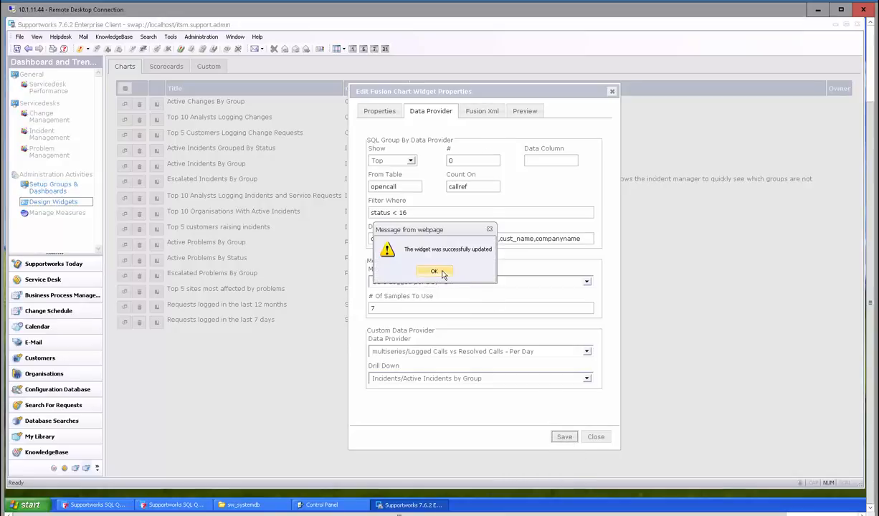
{"action": "left_click", "coordinate": [435, 272]}
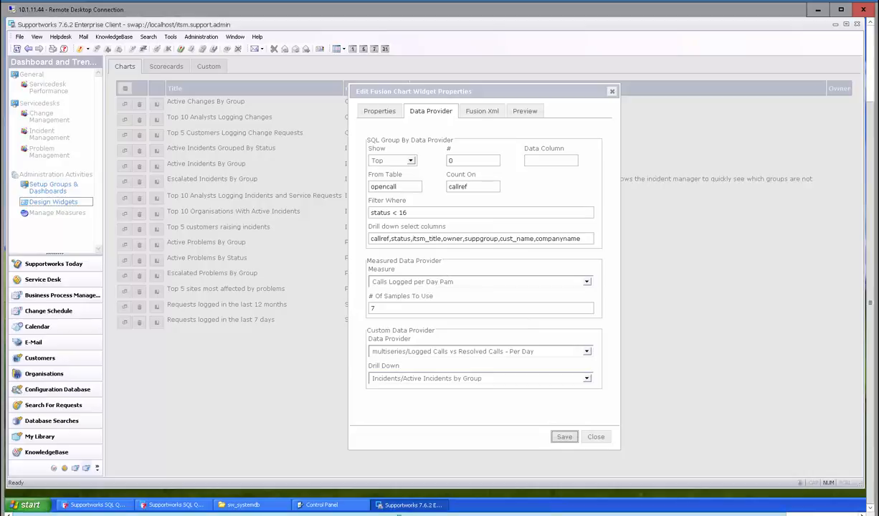
- Reopen the "Requests logged in the last 7 days" chart widget, check its measure and preview the chart, then save and close it
{"action": "left_click", "coordinate": [597, 437]}
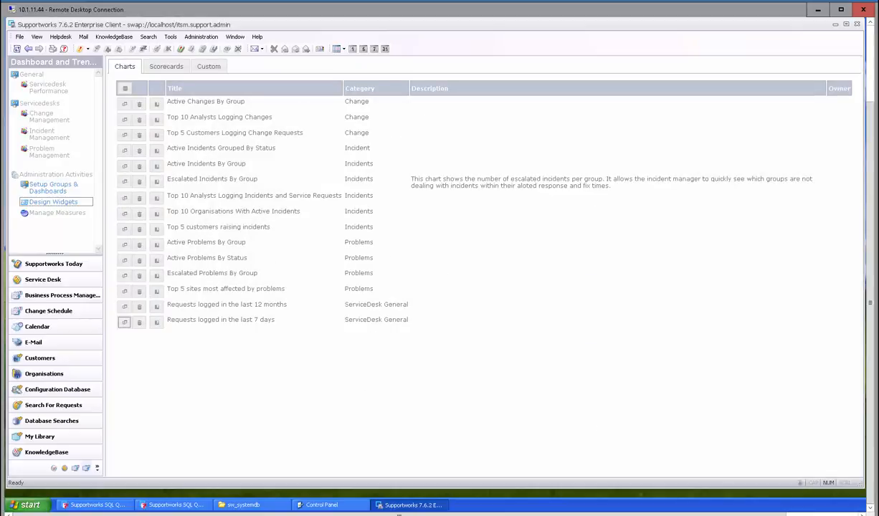
{"action": "left_click", "coordinate": [123, 325]}
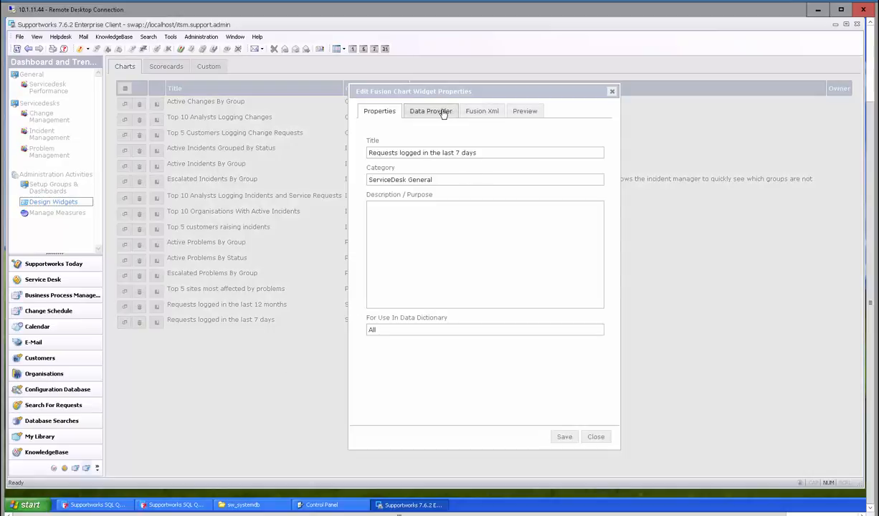
{"action": "left_click", "coordinate": [442, 113]}
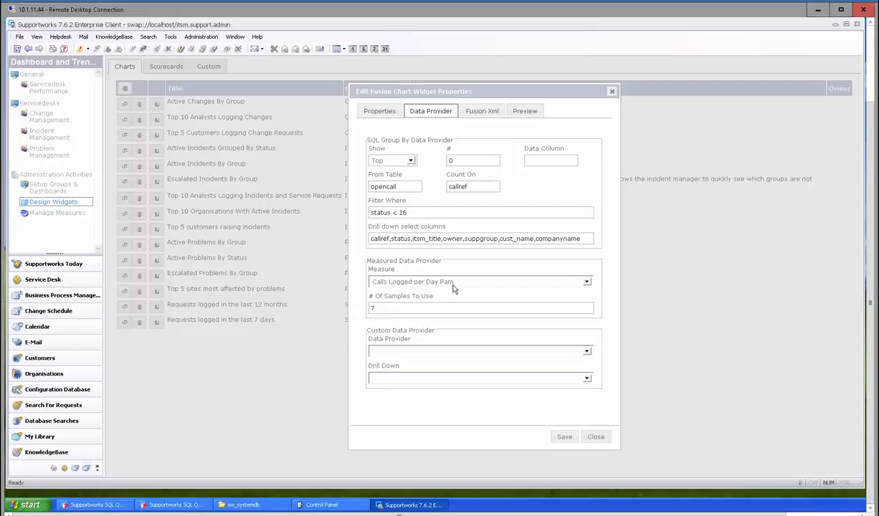
{"action": "left_click", "coordinate": [524, 112]}
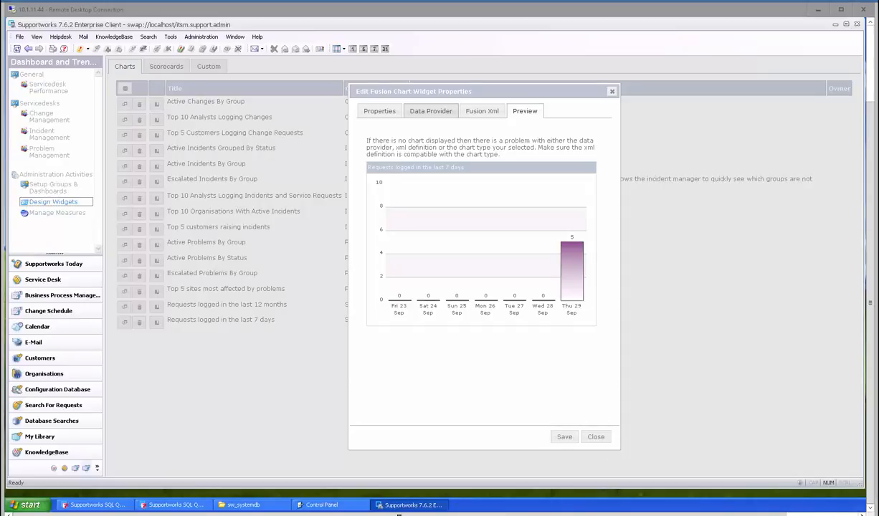
{"action": "left_click", "coordinate": [564, 437]}
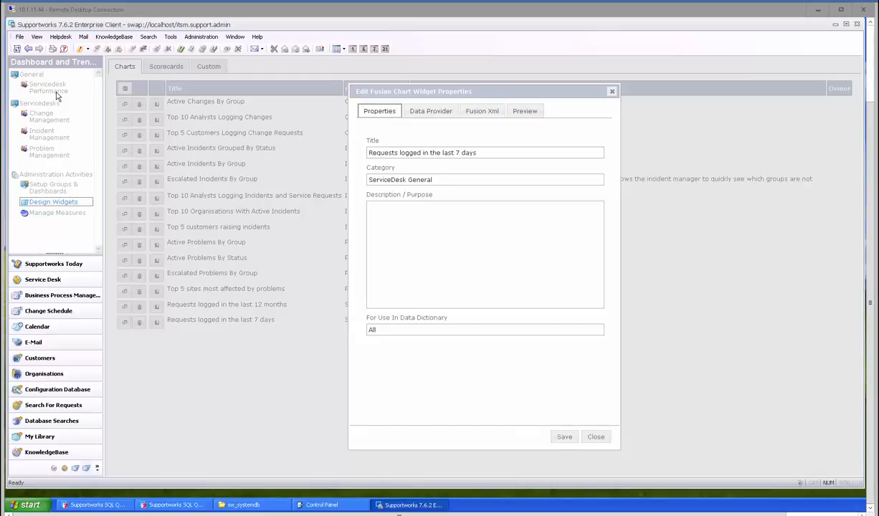
{"action": "left_click", "coordinate": [599, 439]}
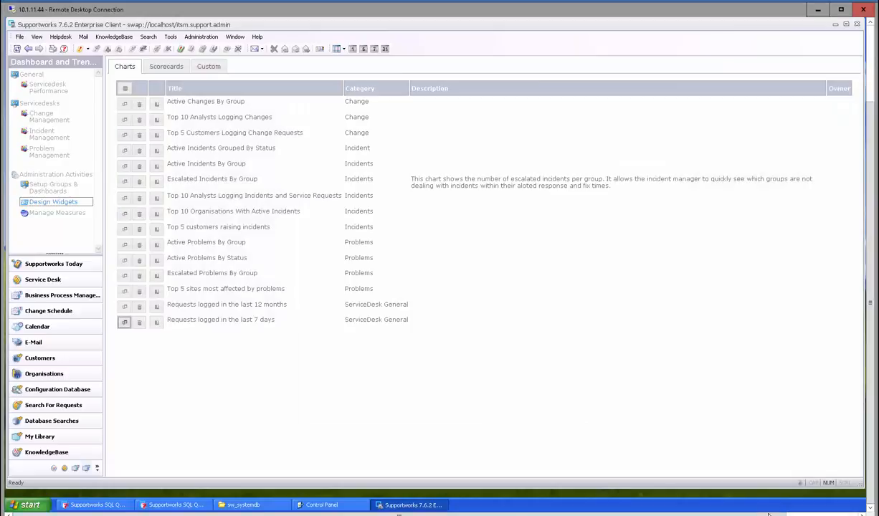
- Open the Servicedesk Performance dashboard in the General group
{"action": "left_click", "coordinate": [47, 87]}
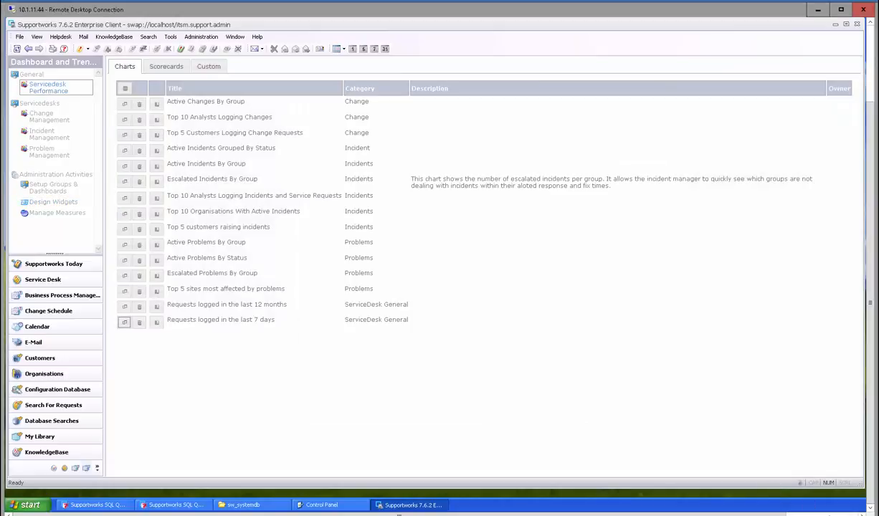